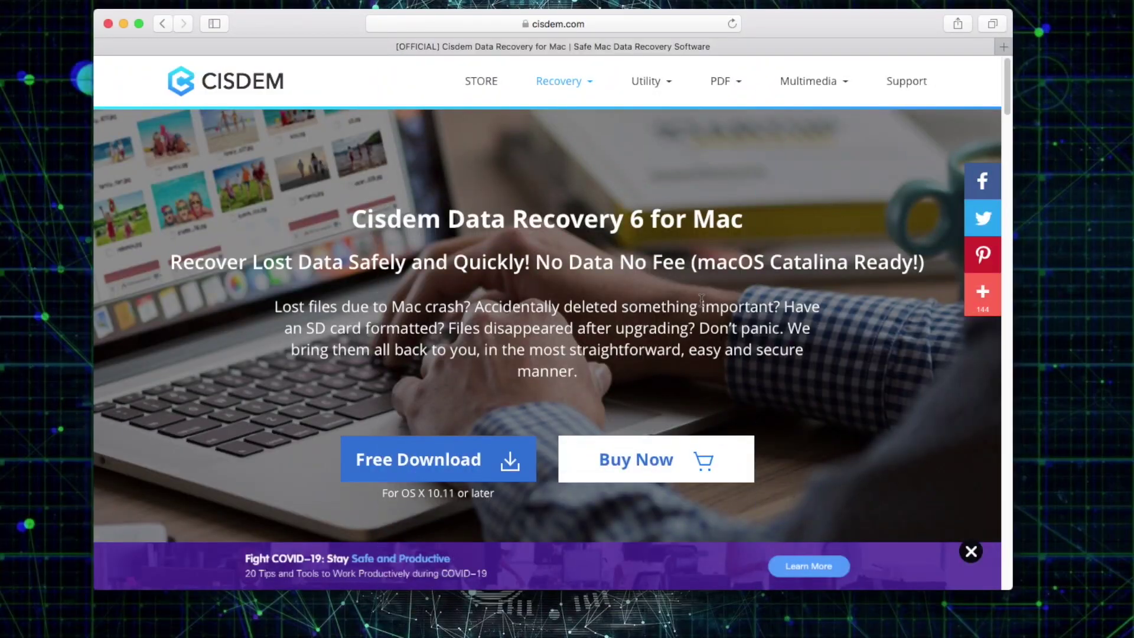
scroll(701, 302, down, 5)
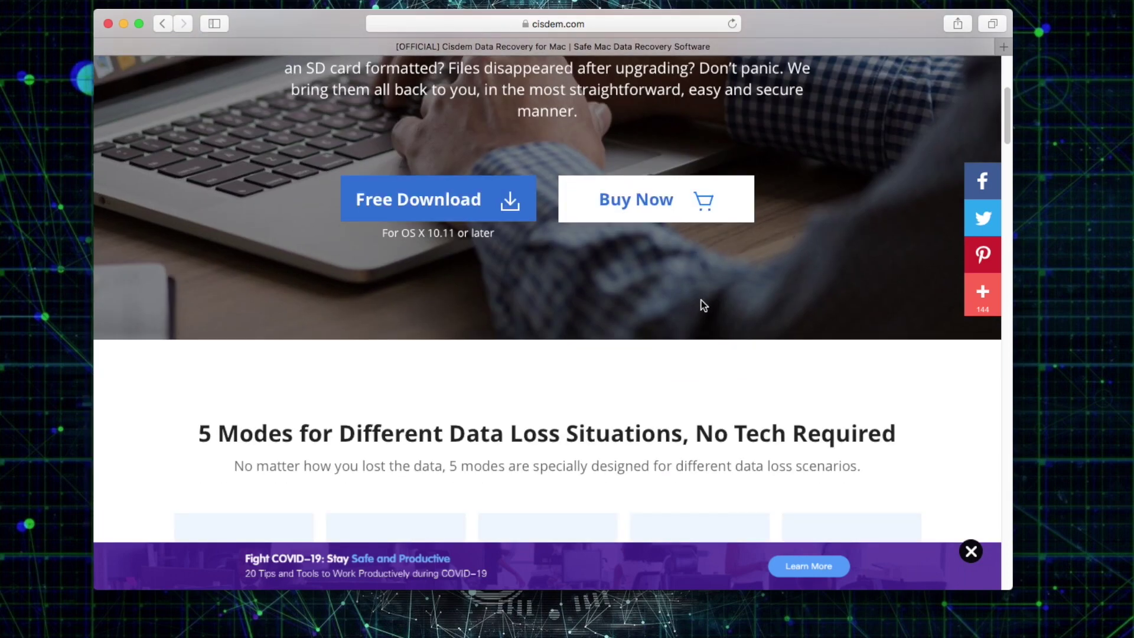
scroll(701, 305, down, 5)
scroll(701, 304, down, 3)
scroll(701, 305, down, 3)
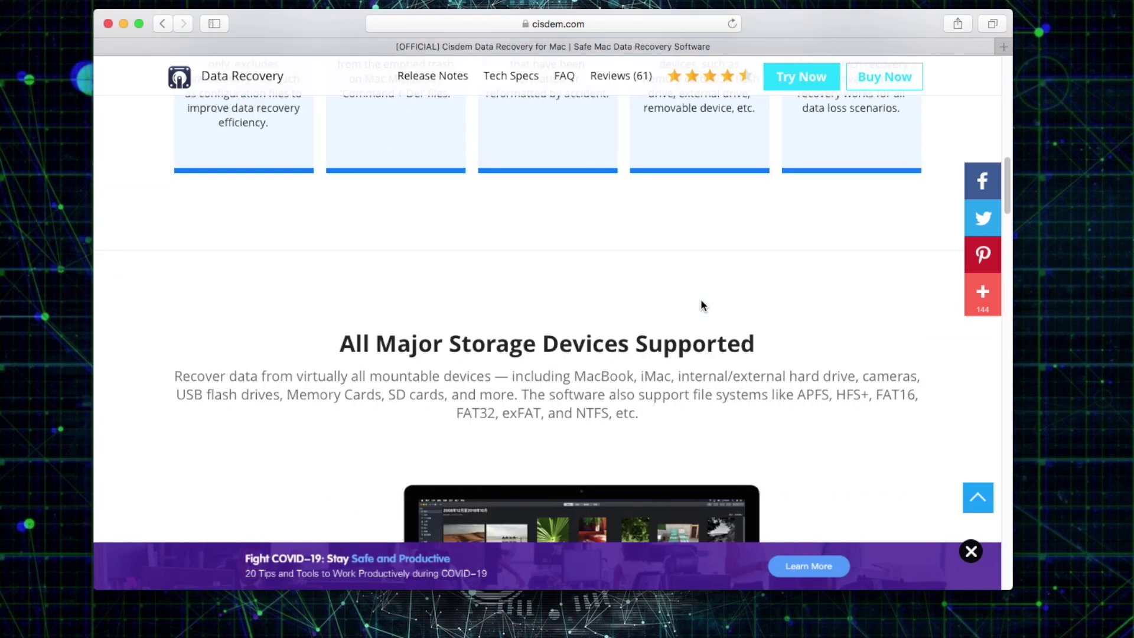
scroll(700, 306, down, 3)
scroll(701, 304, down, 2)
scroll(700, 305, down, 2)
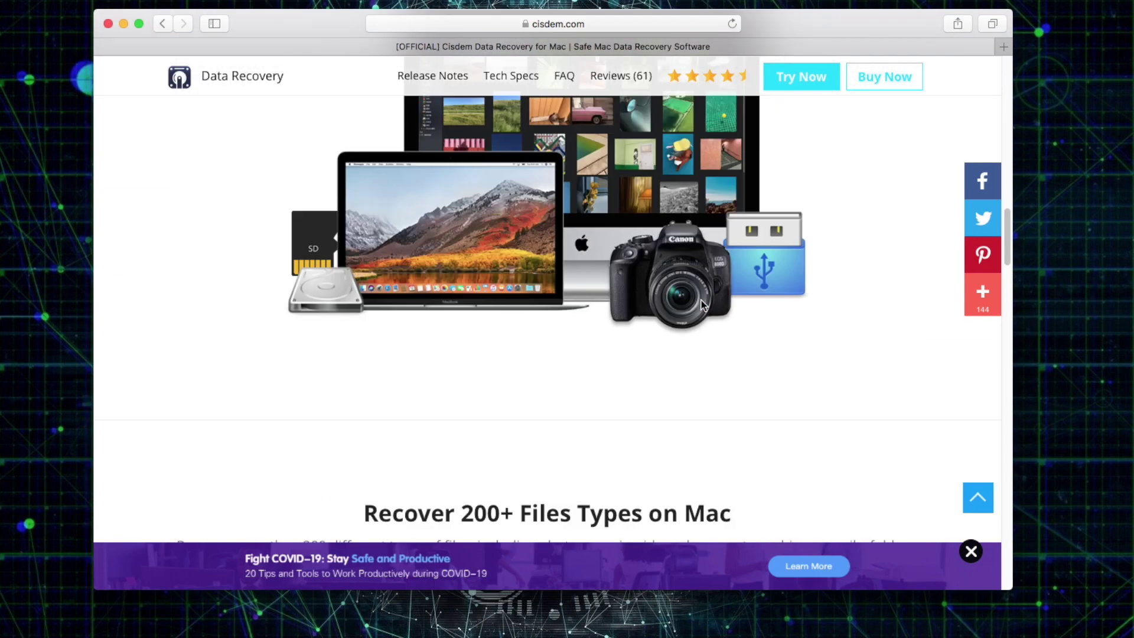
scroll(700, 305, down, 3)
scroll(701, 305, down, 2)
scroll(701, 306, down, 2)
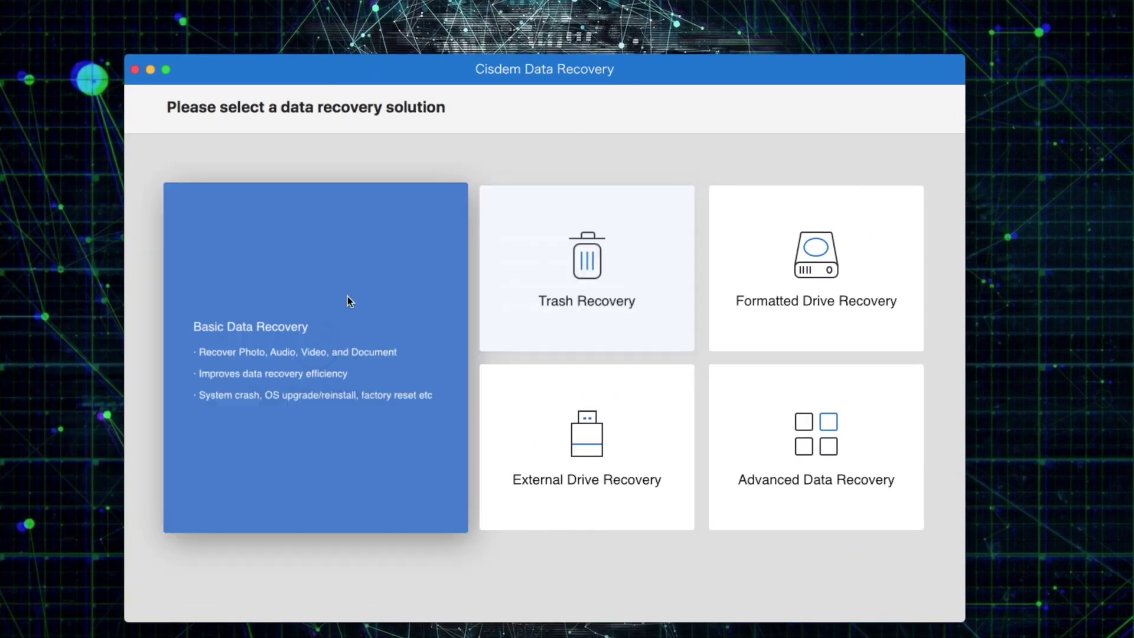
Choose Basic Data Recovery and scan the internal MAC1012 drive.
click(334, 317)
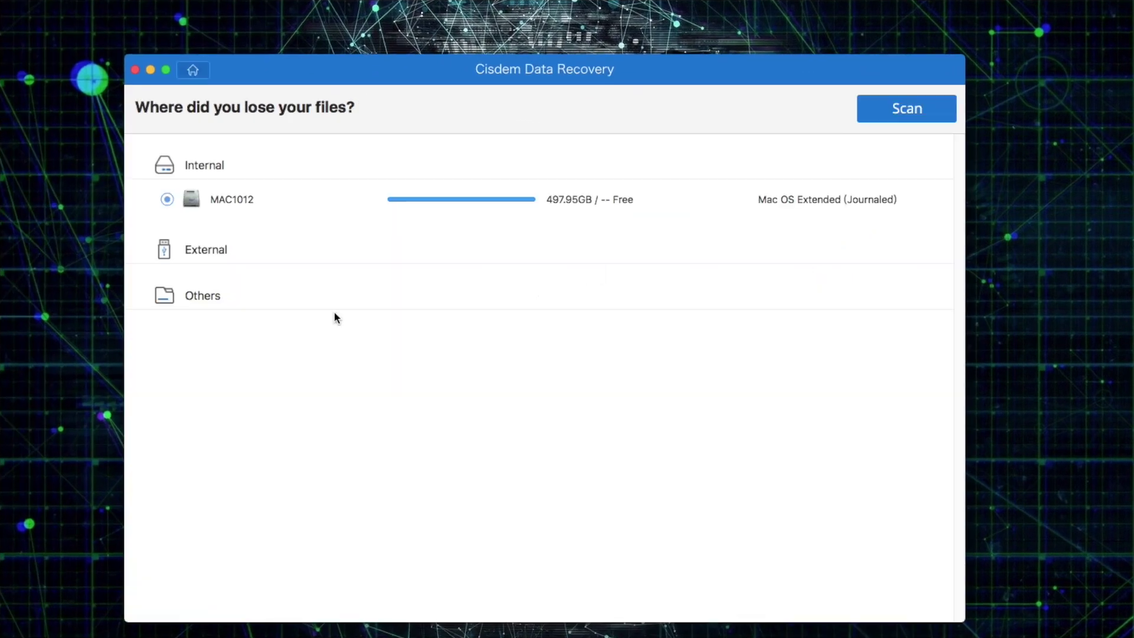
click(900, 115)
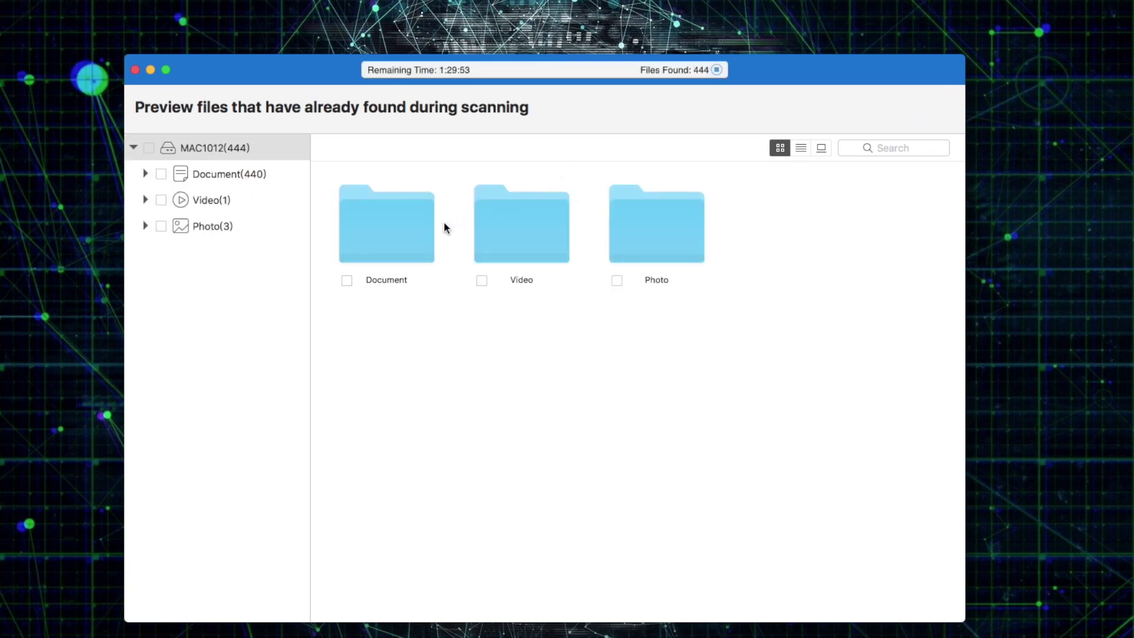
Expand the Document, Video and Photo result categories into file types.
click(146, 175)
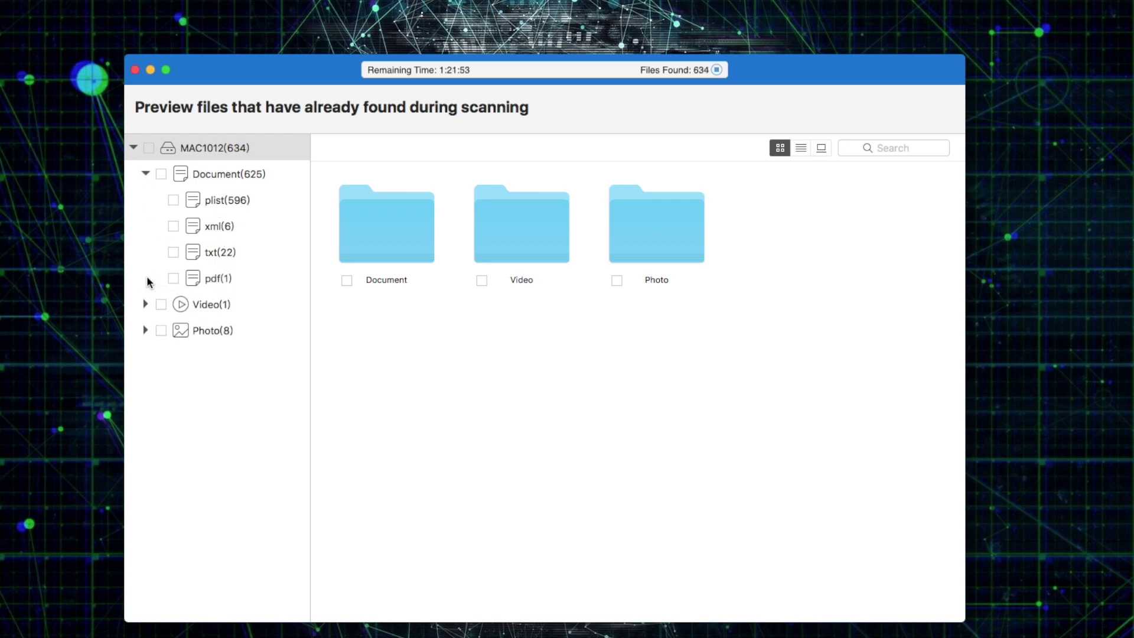
click(146, 306)
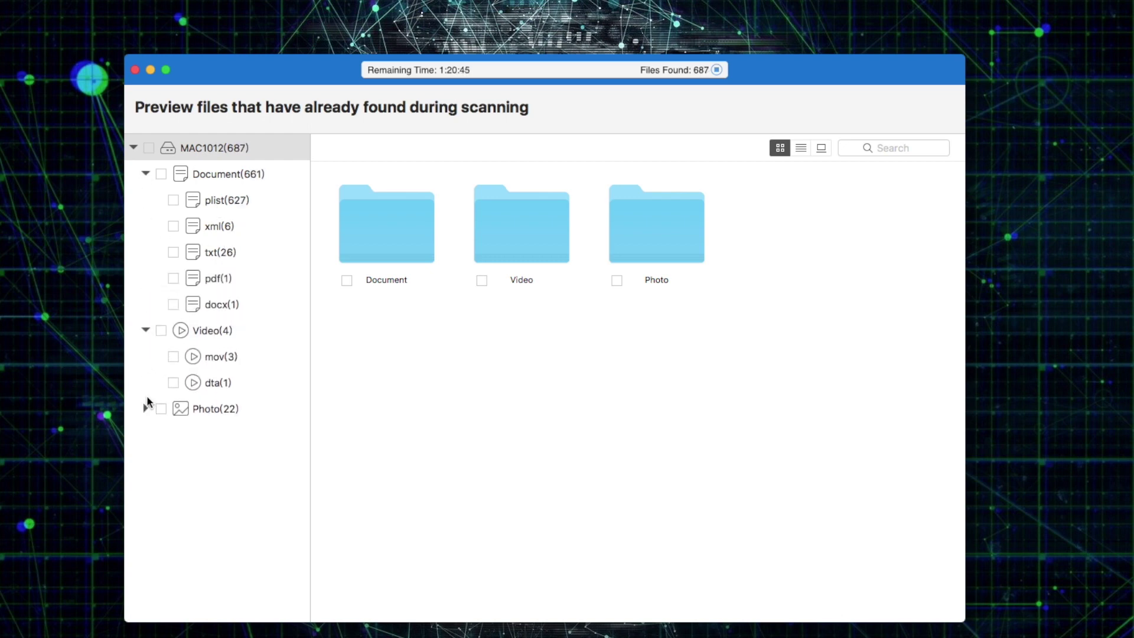
click(146, 409)
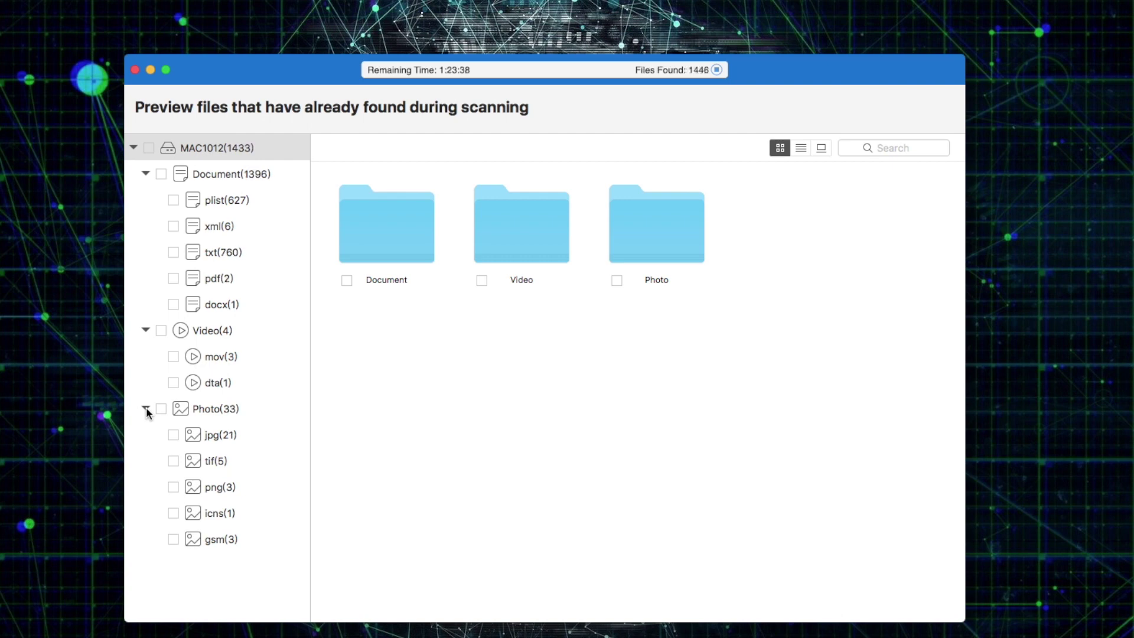
Preview the found txt, xml and tif files.
click(217, 252)
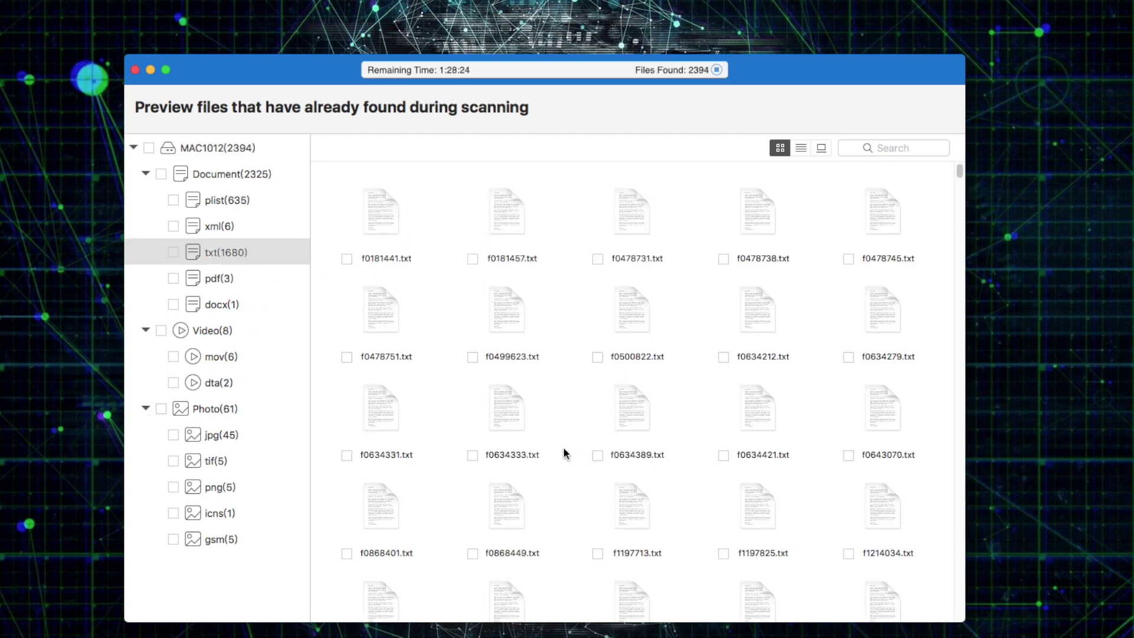
click(222, 226)
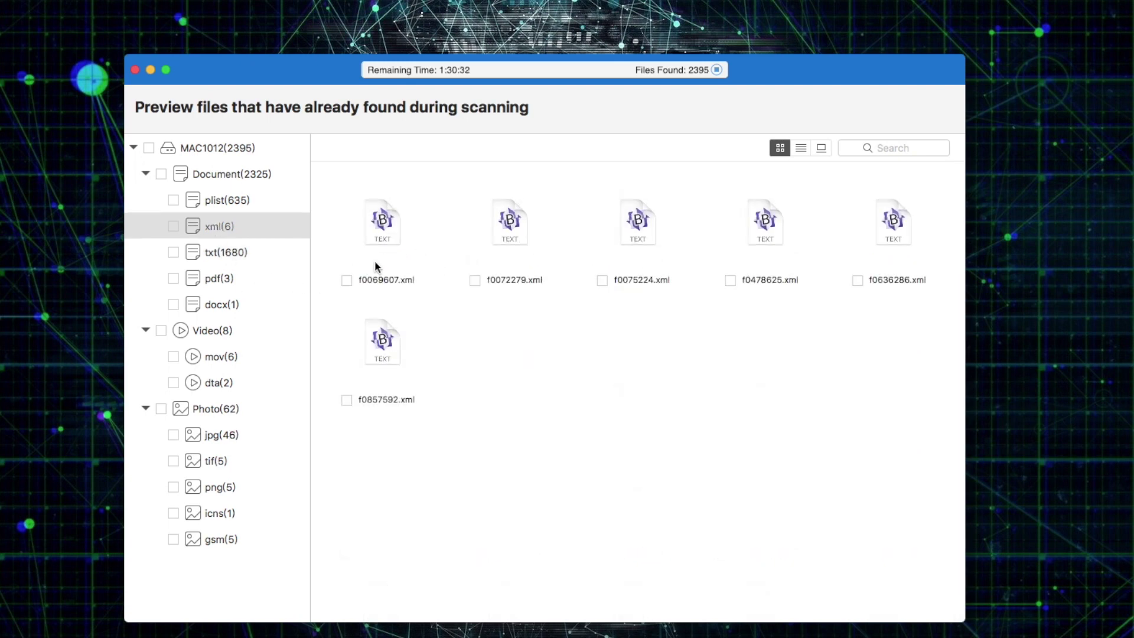
click(210, 459)
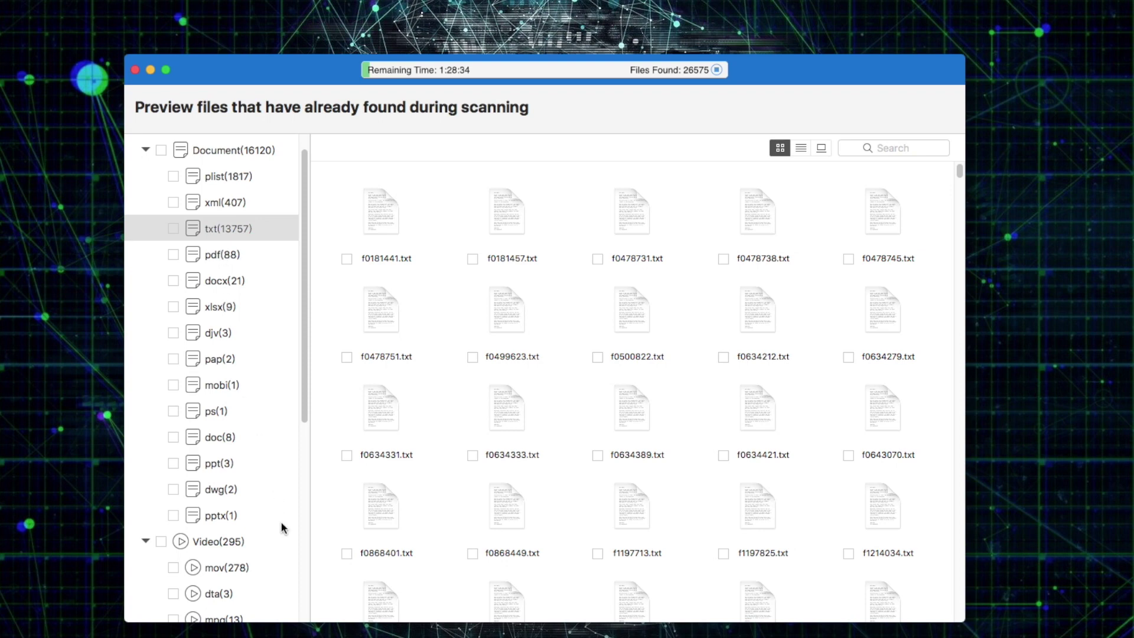
Check all three found pptx files and stop the ongoing scan.
click(222, 516)
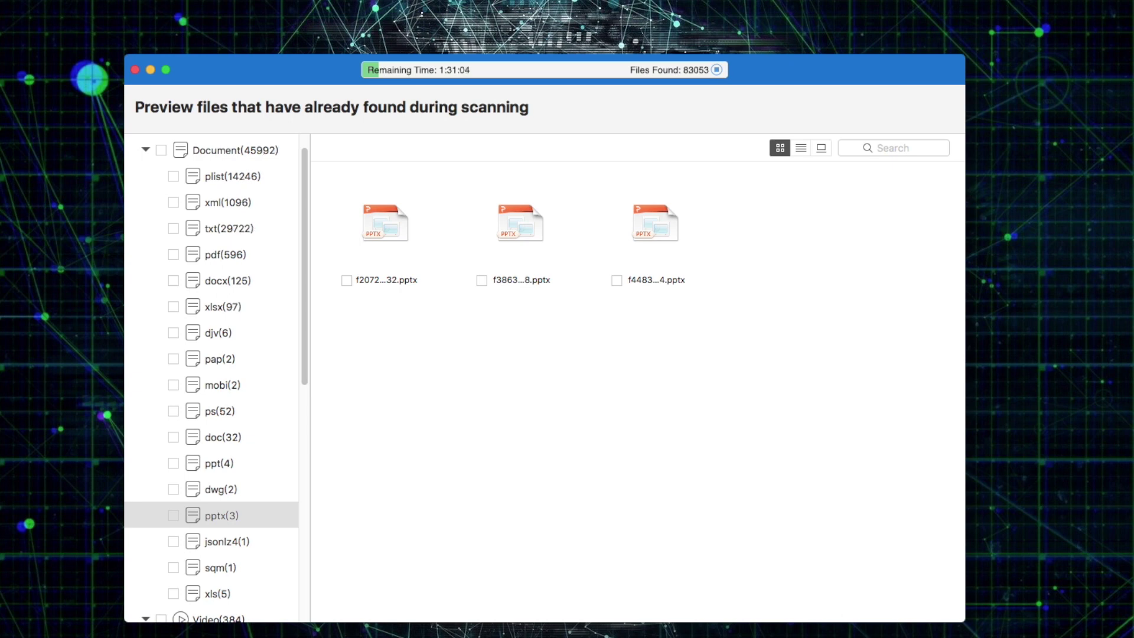
click(346, 280)
click(483, 280)
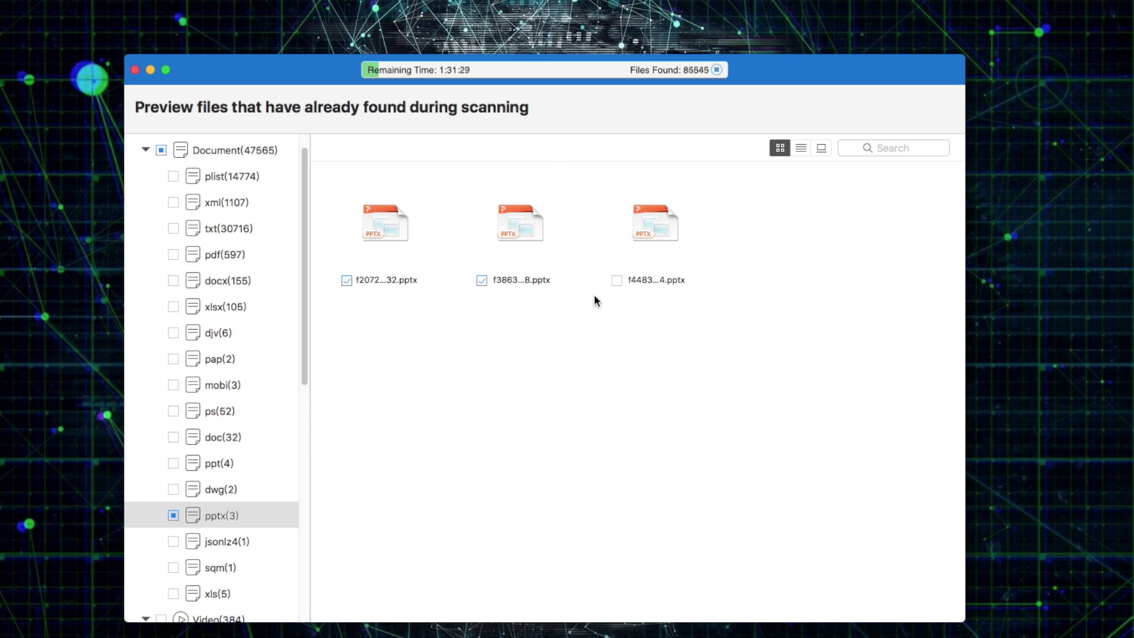
click(616, 280)
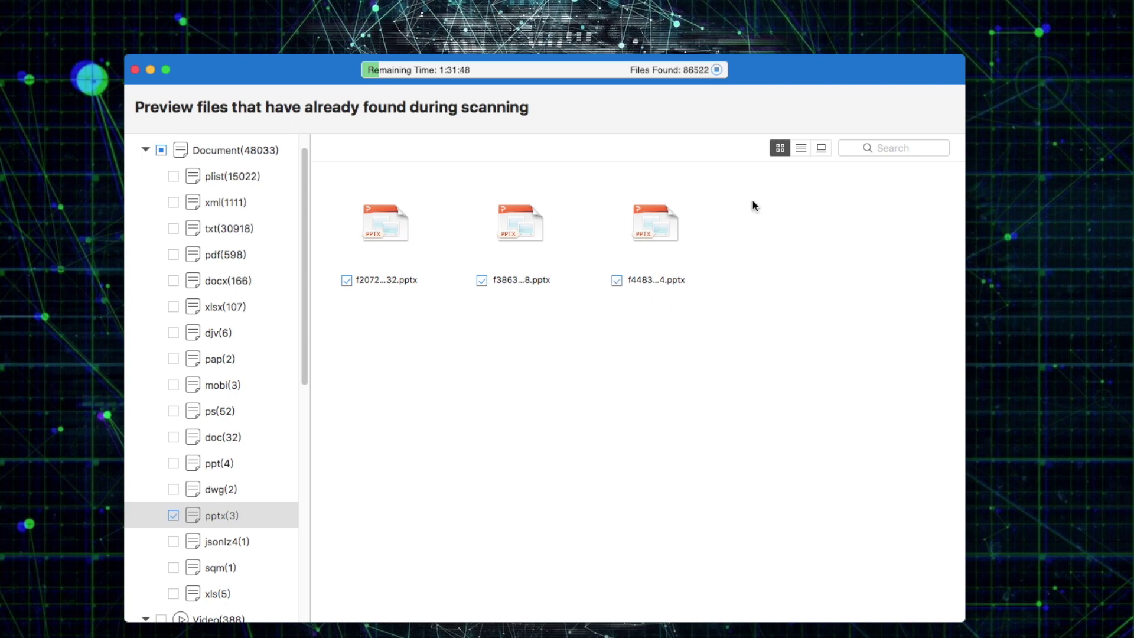
click(717, 69)
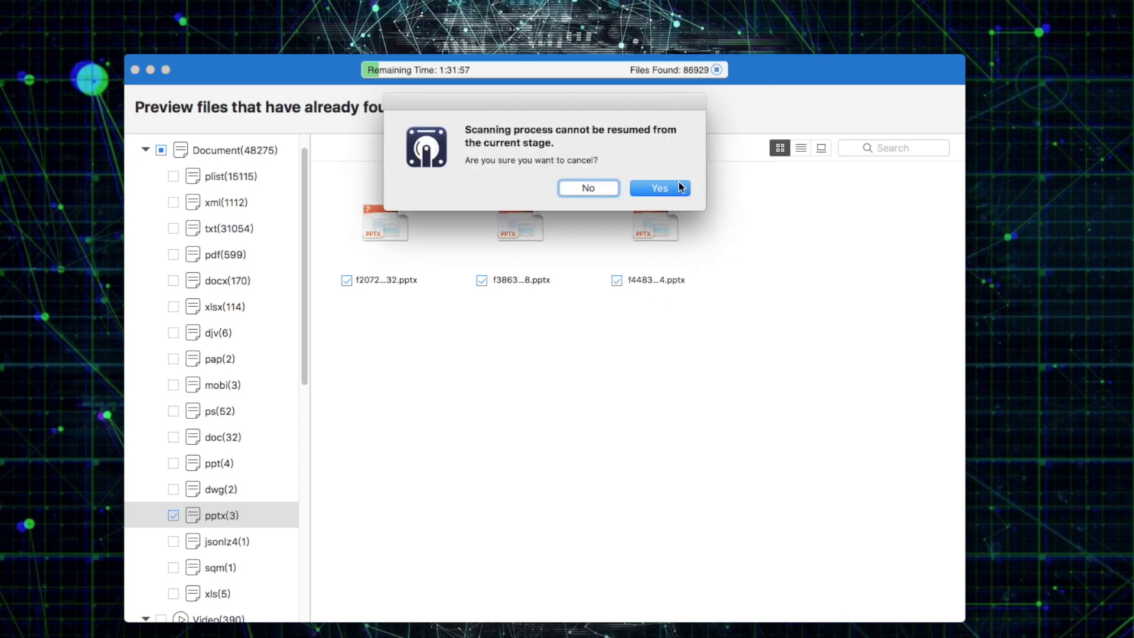
Confirm cancelling the scan and recover the three pptx files to iCloud Drive.
click(666, 192)
click(897, 115)
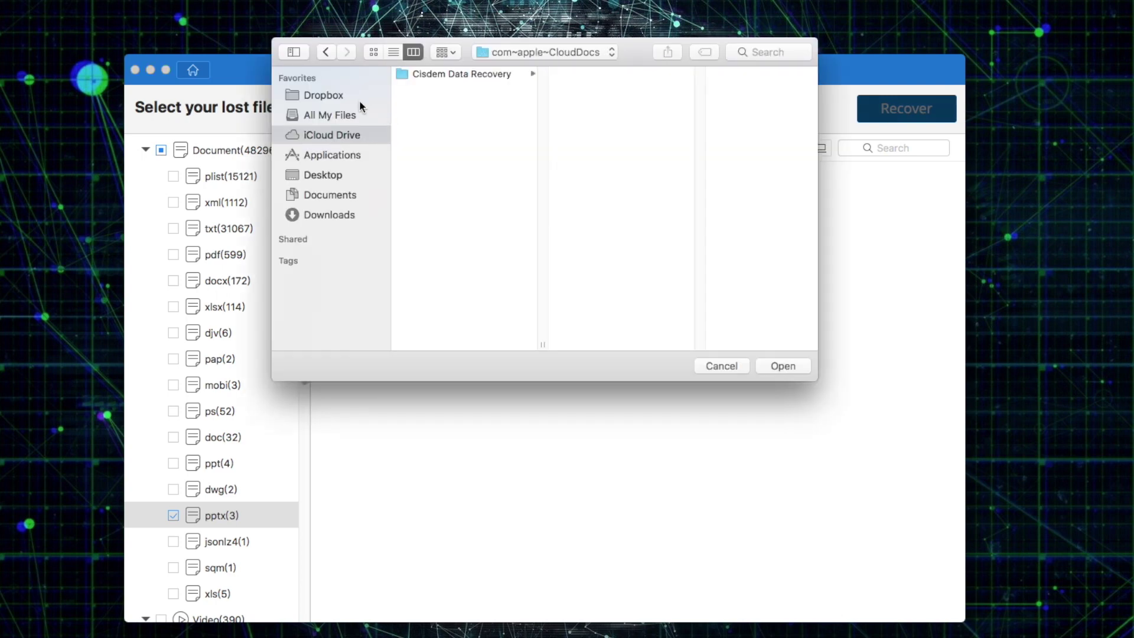
drag(630, 53, 645, 93)
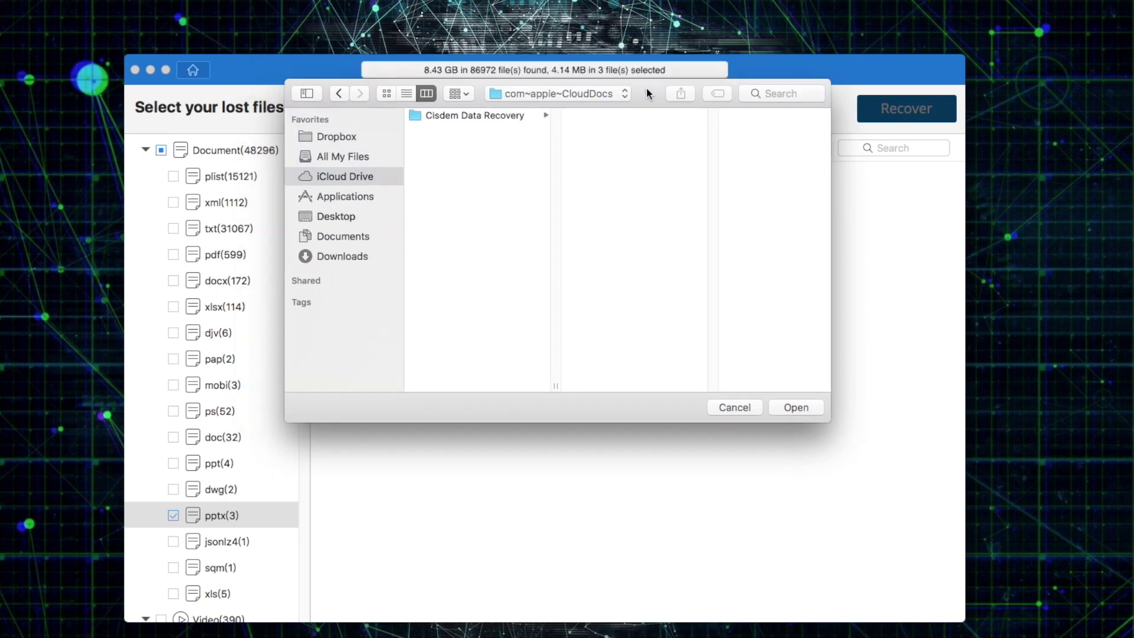
click(789, 407)
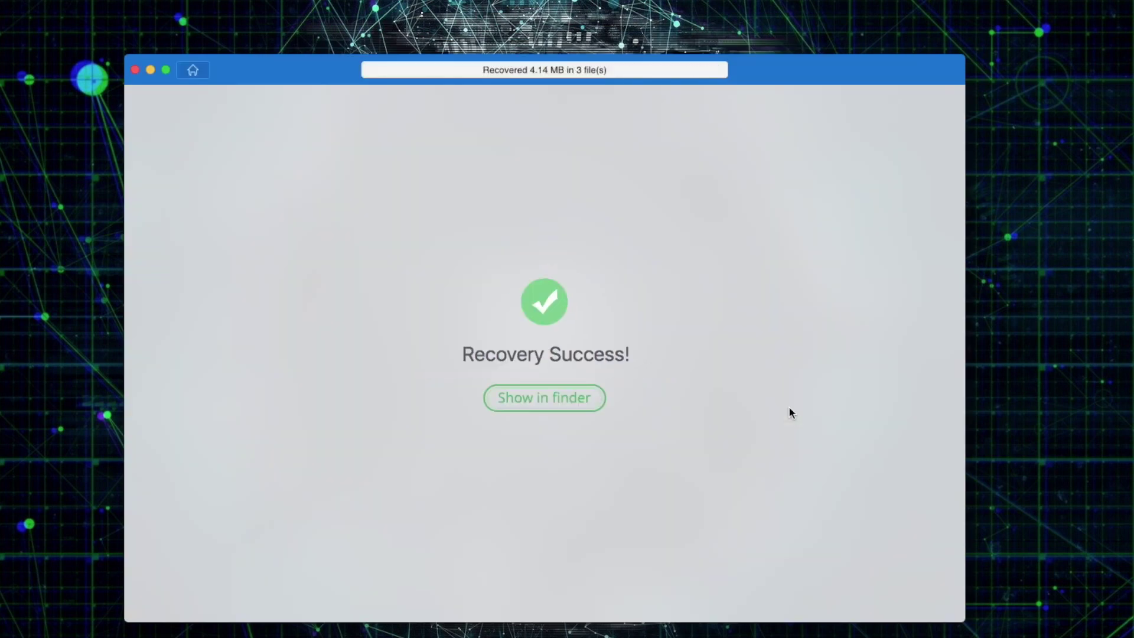
Show the recovered files in Finder and open the Document › pptx folder.
click(577, 399)
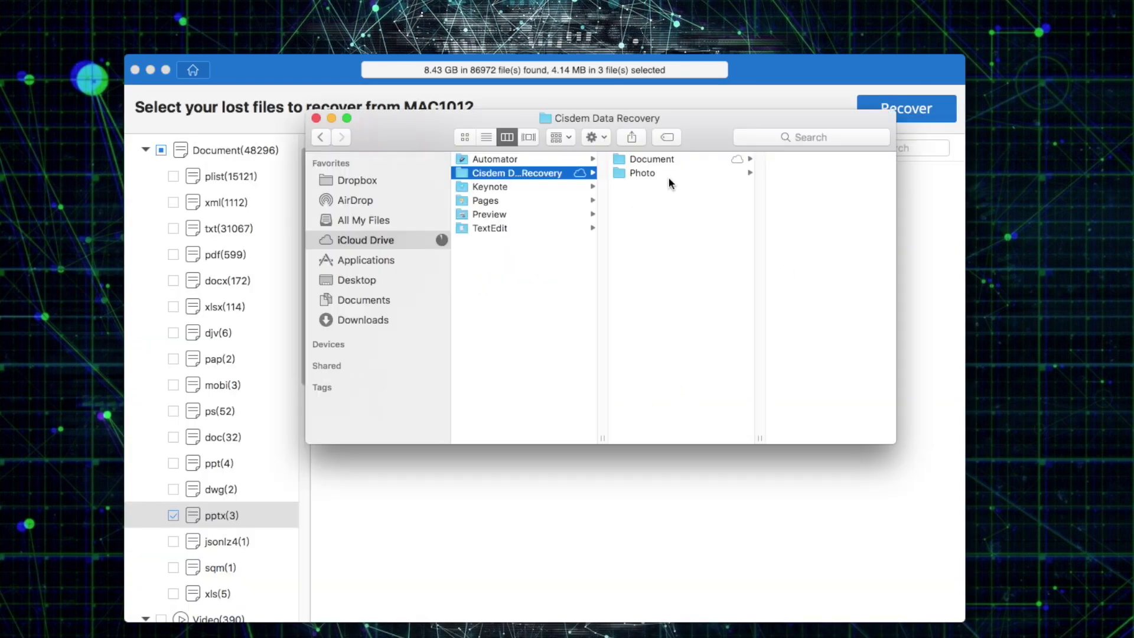
click(652, 160)
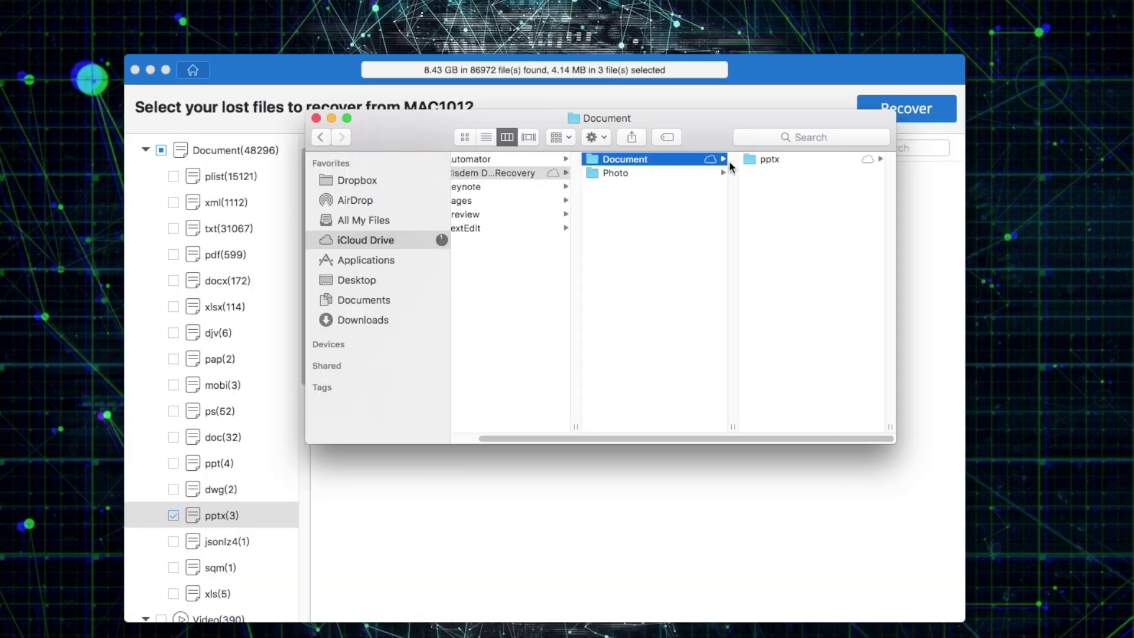
click(763, 160)
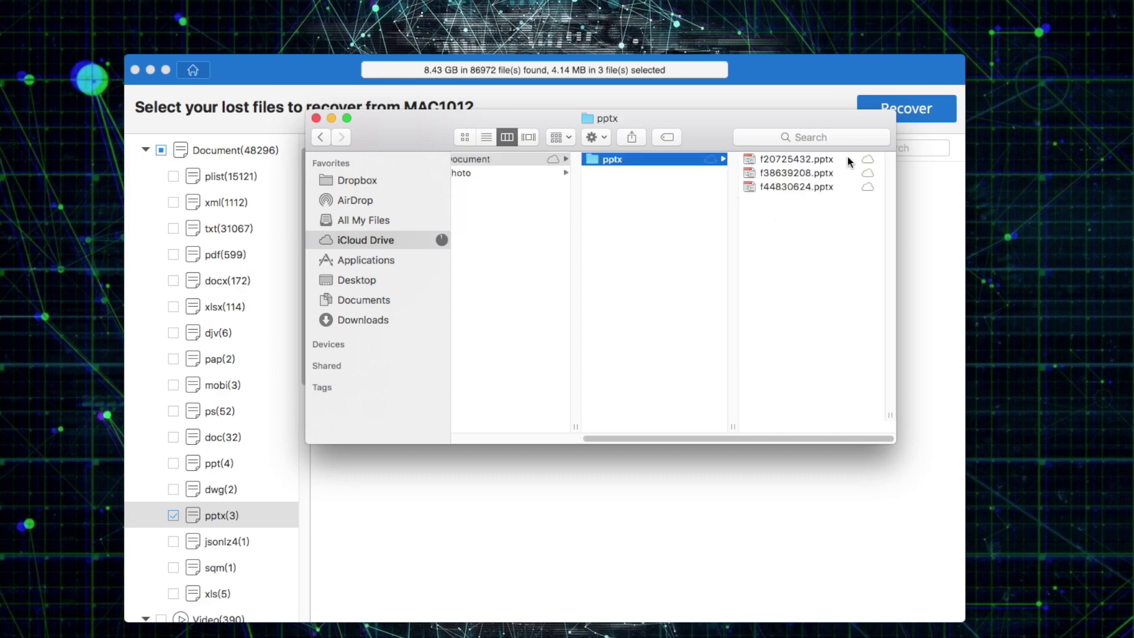